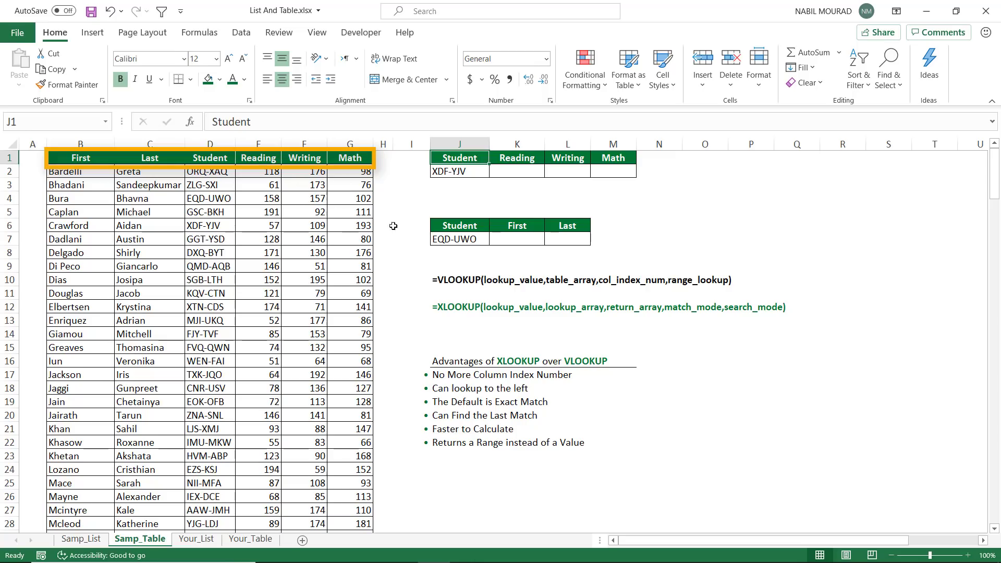
Start an XLOOKUP in the Reading cell with lookup value $J$2 and lookup range $D$2:$D$46.
{"action": "left_click", "coordinate": [519, 168]}
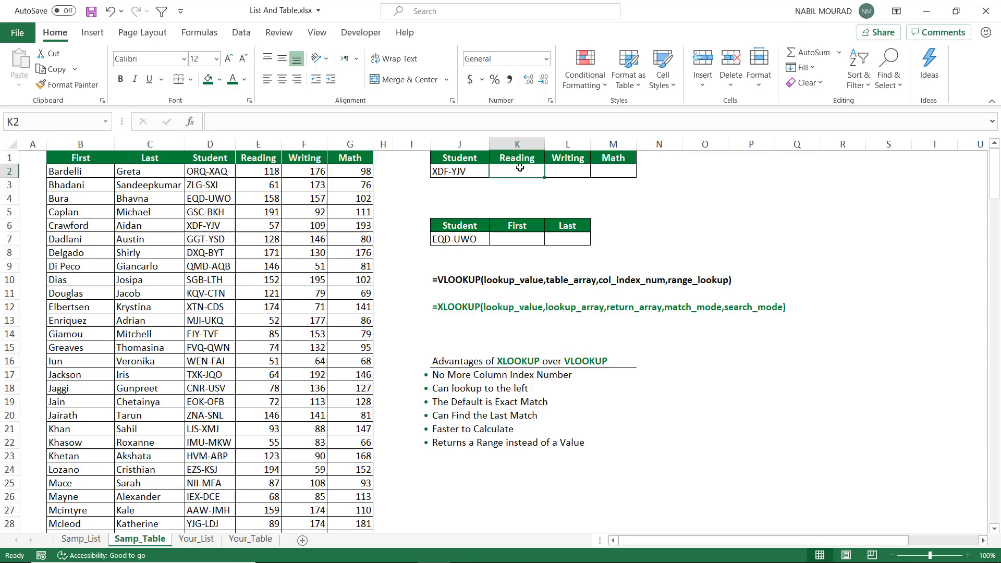
{"action": "type", "text": "=xloo"}
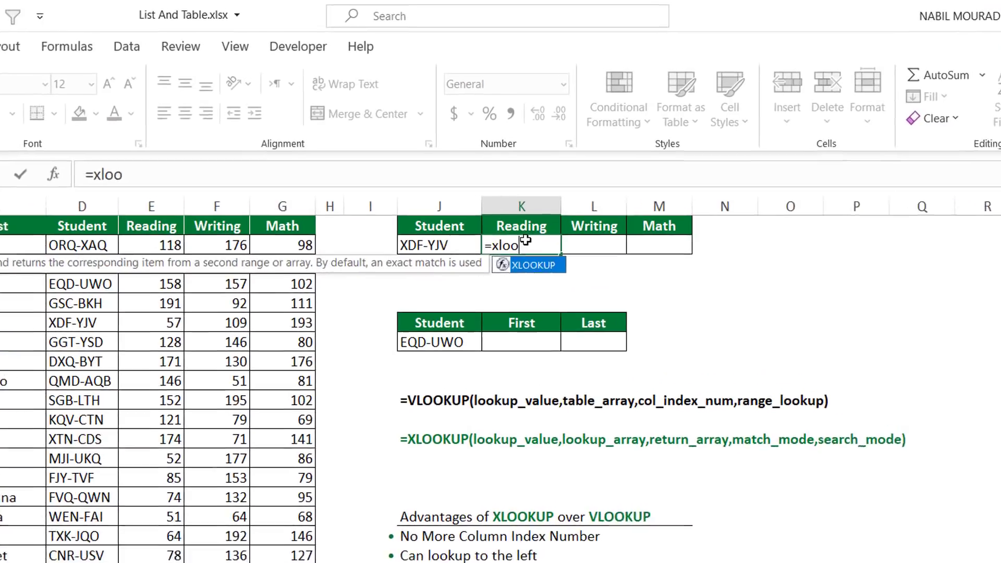
{"action": "key", "text": "Tab"}
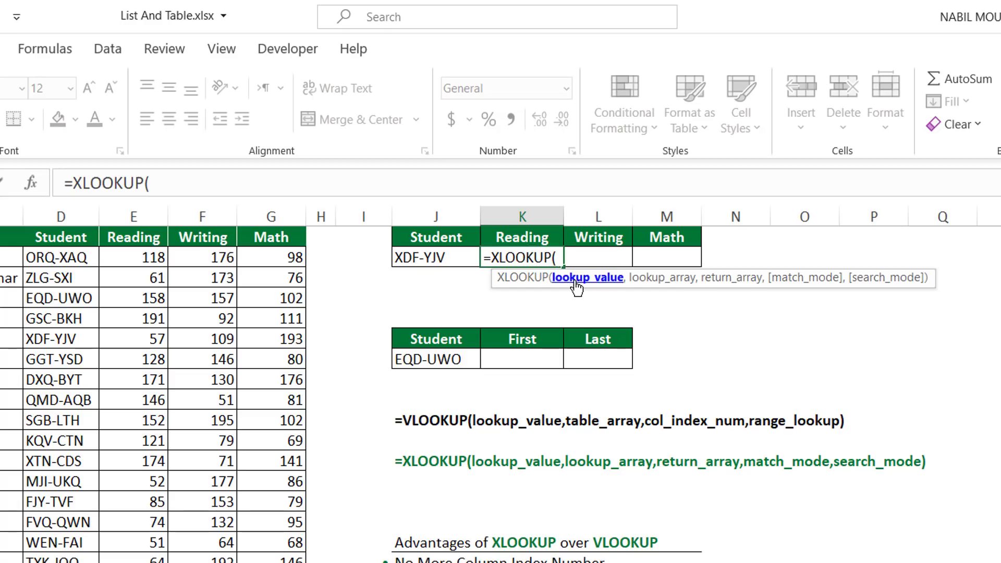
{"action": "left_click", "coordinate": [422, 257]}
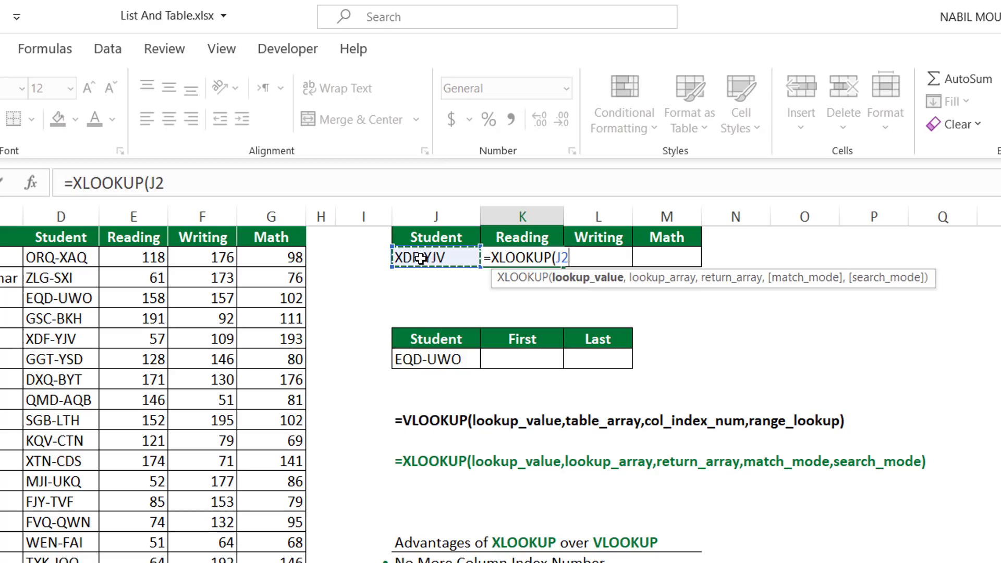
{"action": "key", "text": "F4"}
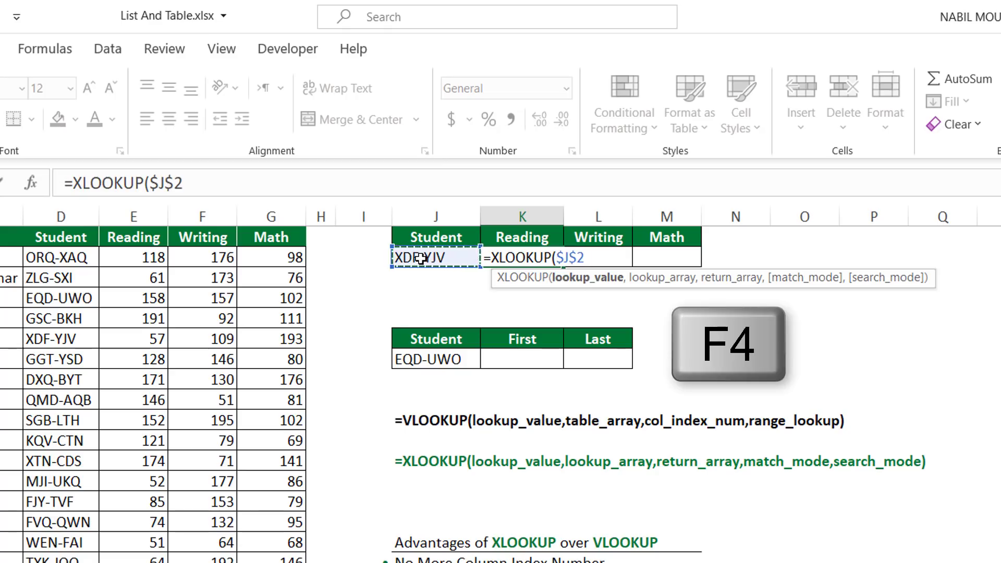
{"action": "type", "text": ","}
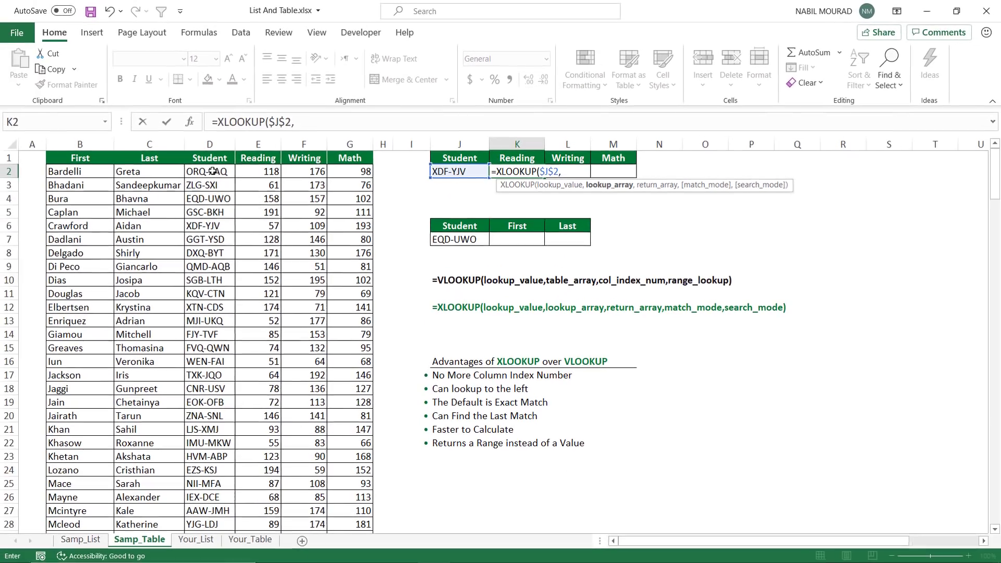
{"action": "left_click", "coordinate": [212, 171]}
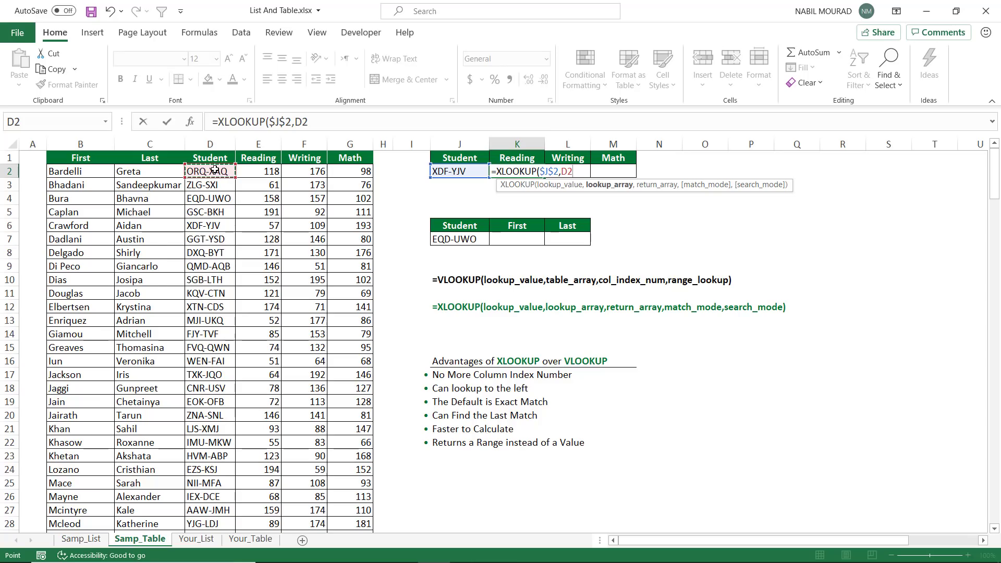
{"action": "key", "text": "ctrl+shift+Down"}
{"action": "key", "text": "F4"}
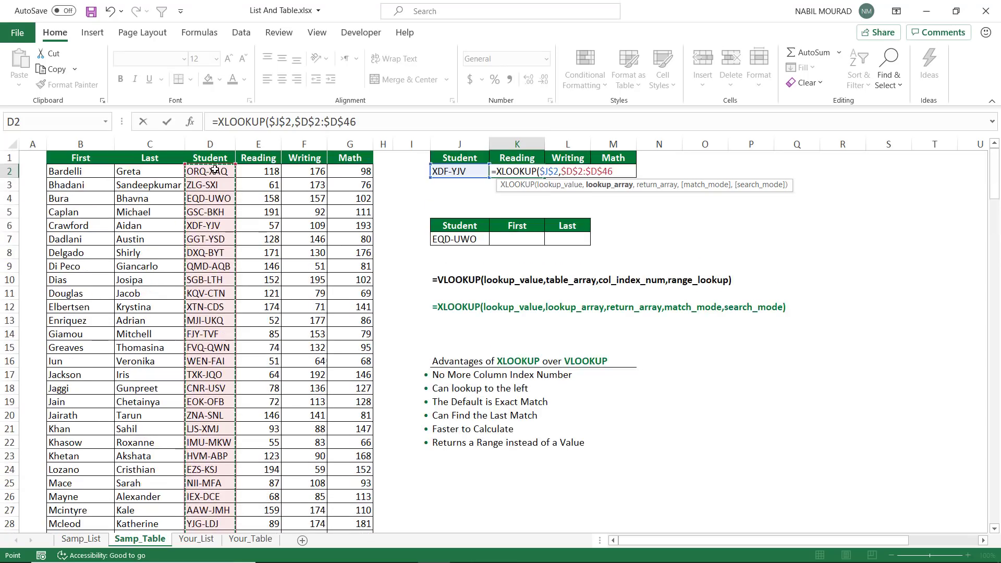
Return the Reading scores E2:E46 with rows locked, so XDF-YJV's Reading shows 57.
{"action": "type", "text": ","}
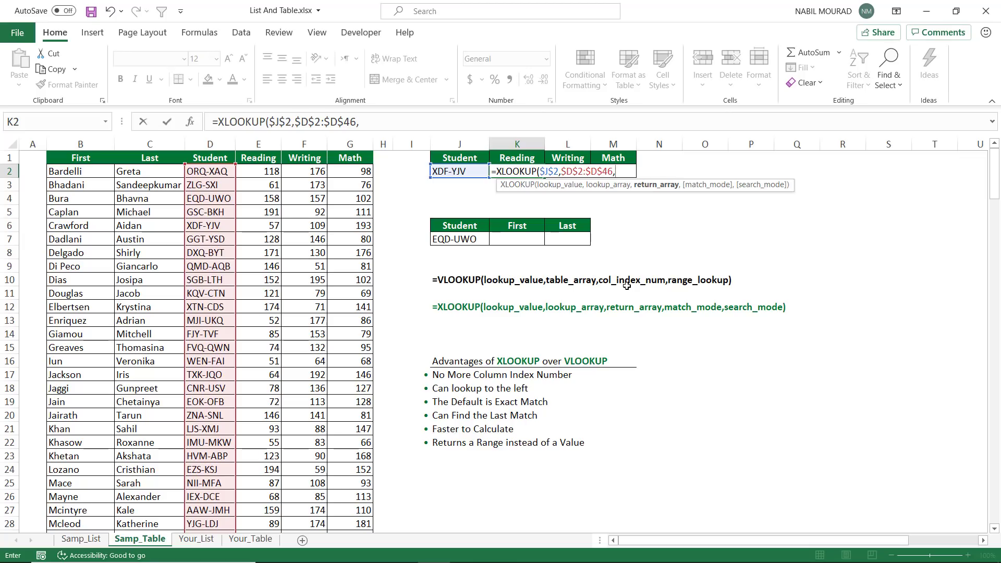
{"action": "left_click", "coordinate": [268, 171]}
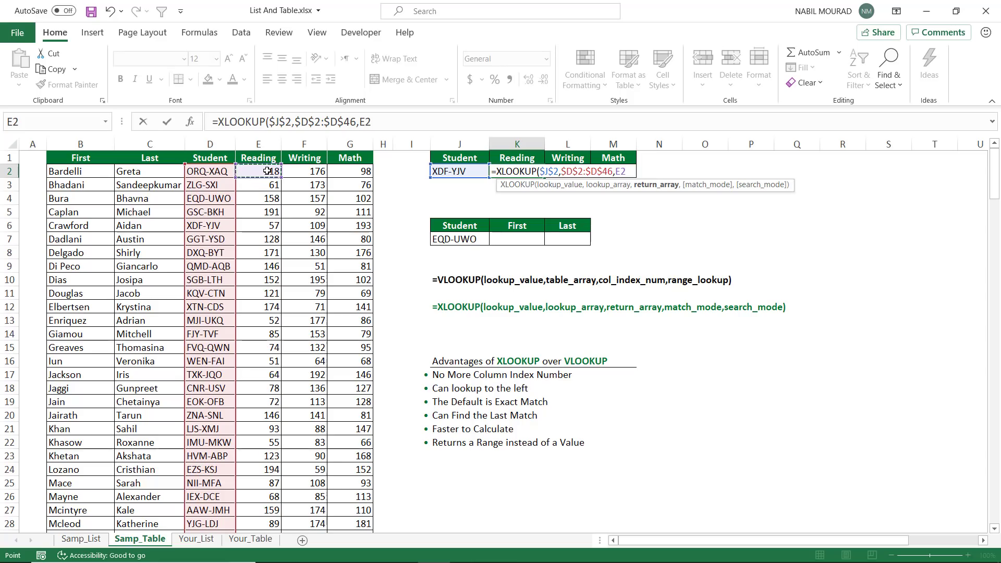
{"action": "key", "text": "ctrl+shift+Down"}
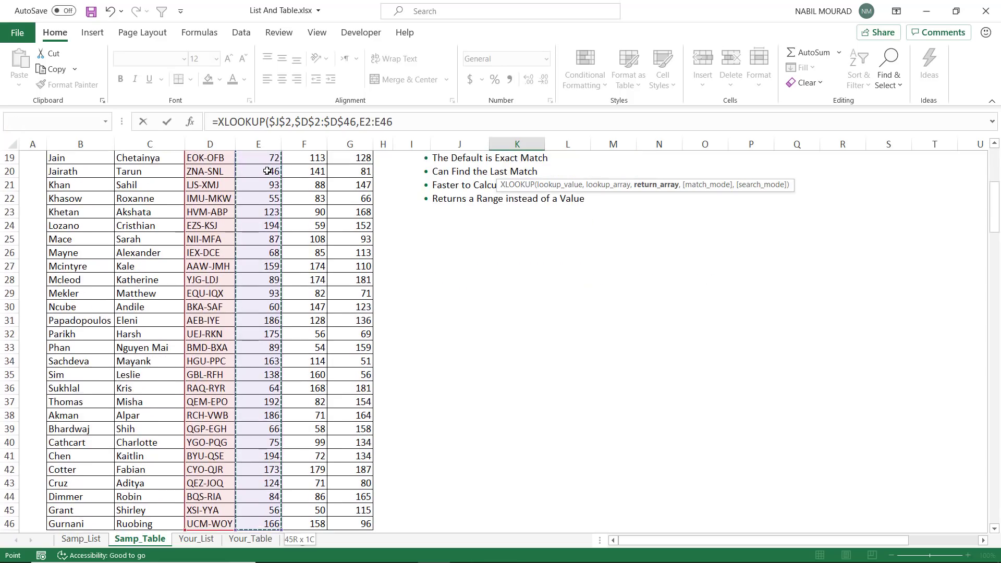
{"action": "key", "text": "F4"}
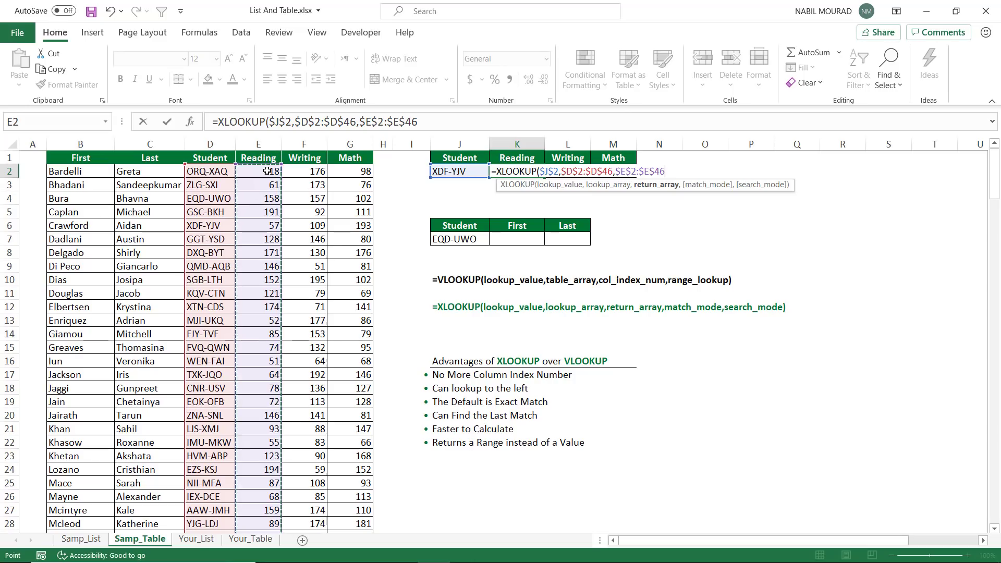
{"action": "key", "text": "F4"}
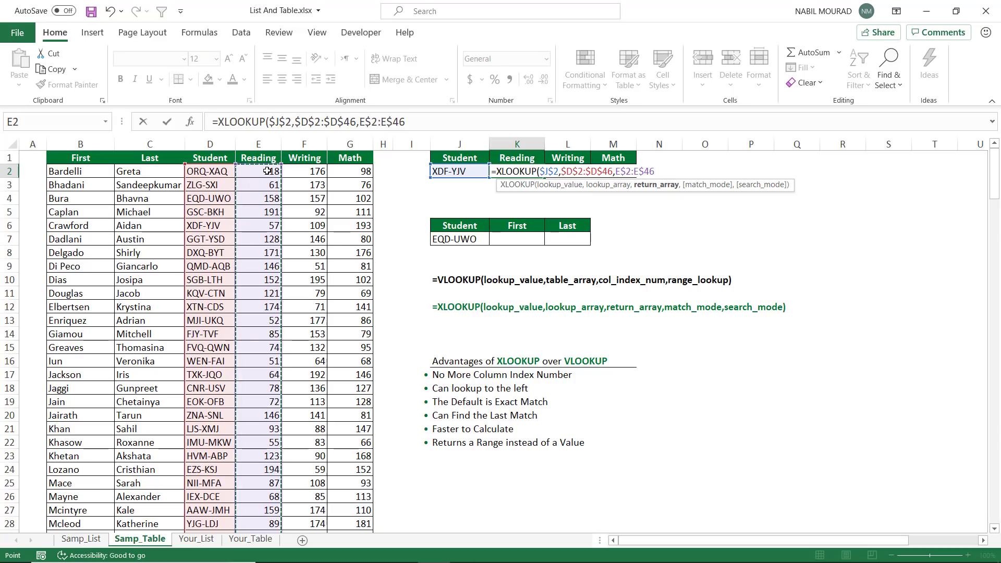
{"action": "type", "text": ")"}
{"action": "key", "text": "ctrl+Return"}
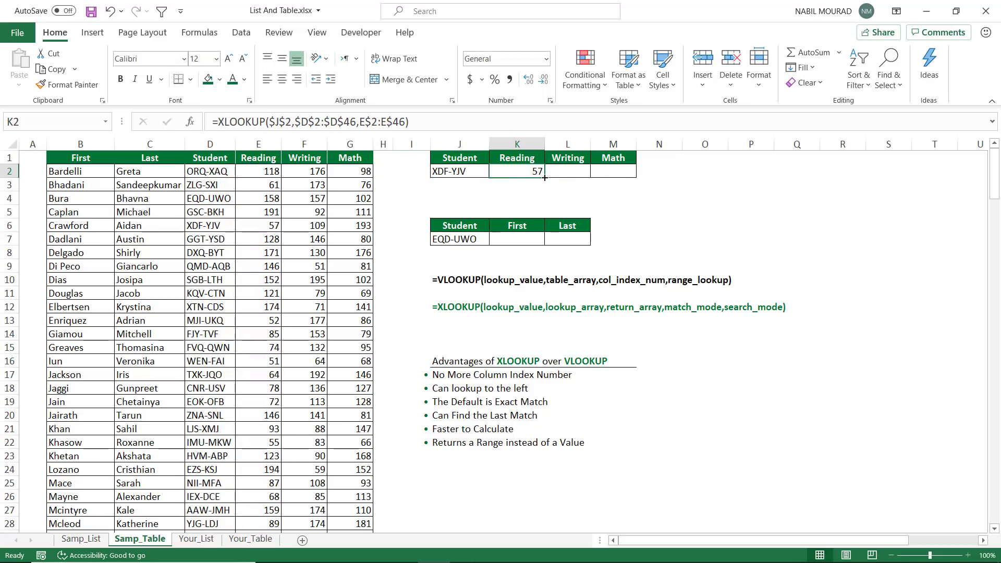
Copy the Reading lookup across to Writing and Math (109, 193), then insert and remove a column before Reading.
{"action": "left_click_drag", "start_coordinate": [544, 178], "coordinate": [631, 176]}
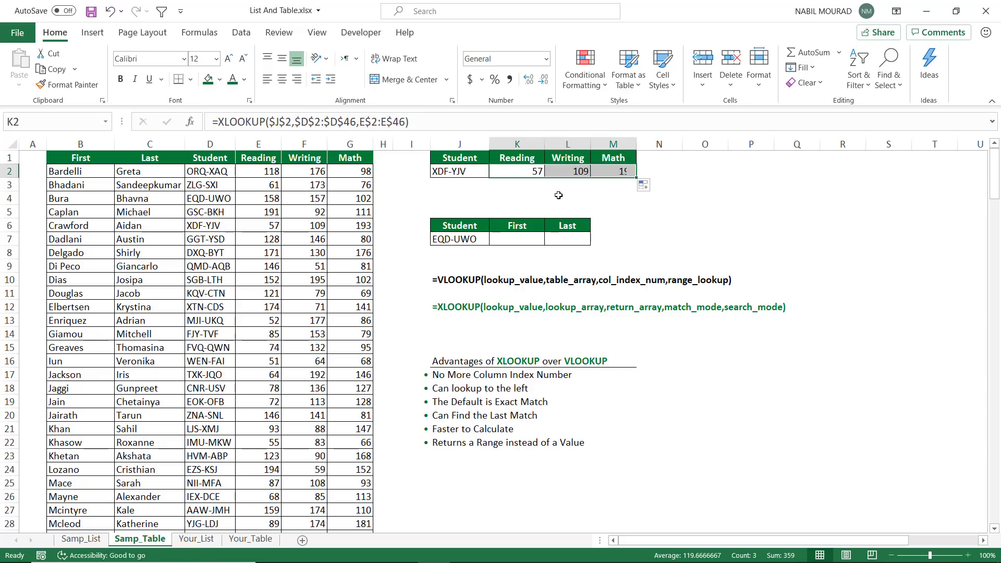
{"action": "left_click", "coordinate": [531, 172]}
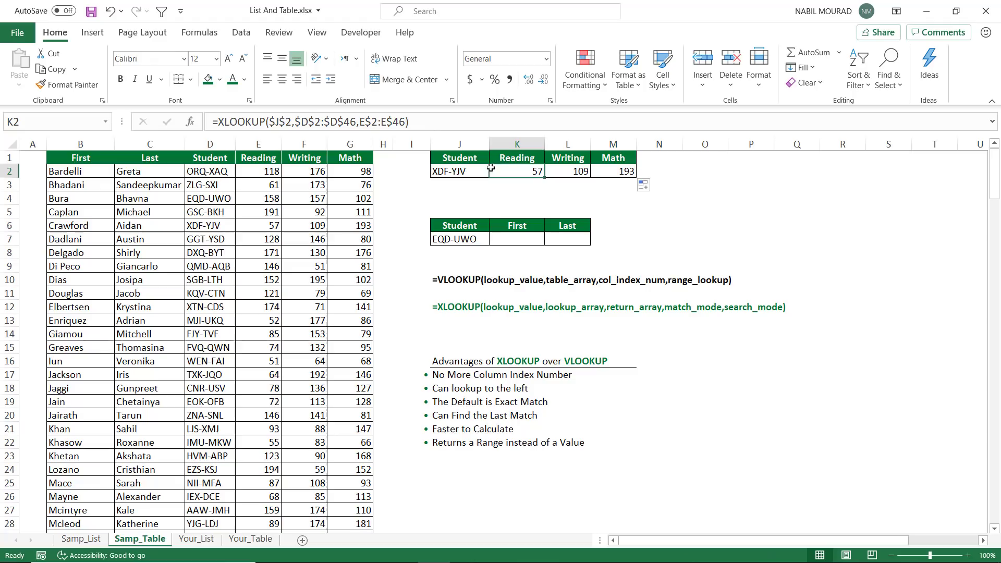
{"action": "left_click", "coordinate": [258, 145]}
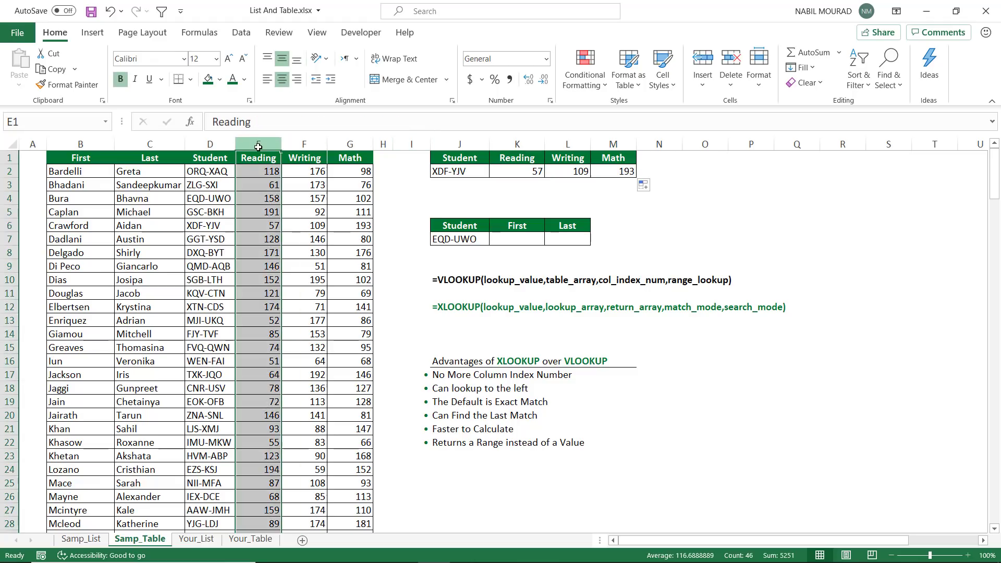
{"action": "key", "text": "ctrl+shift+equal"}
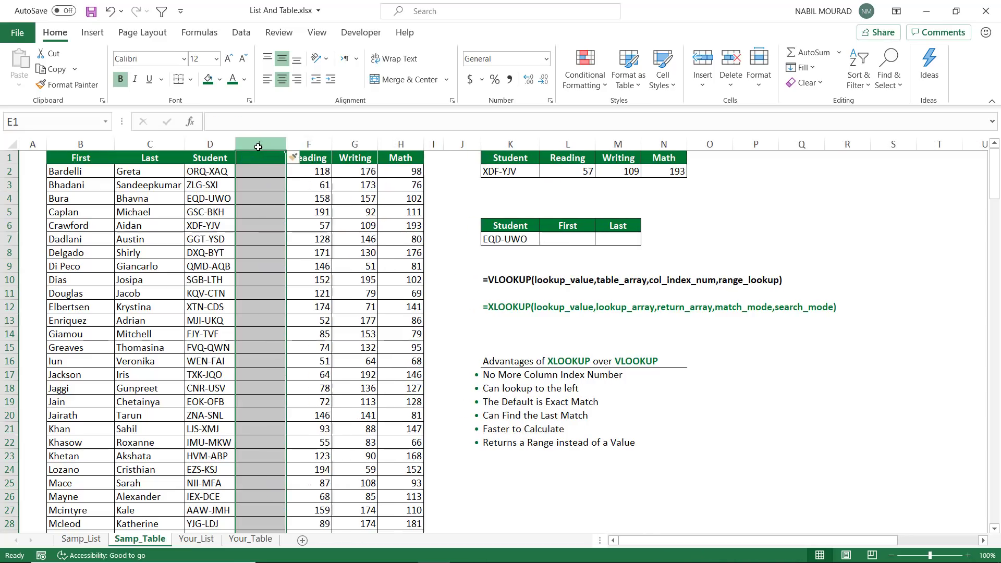
{"action": "key", "text": "ctrl+minus"}
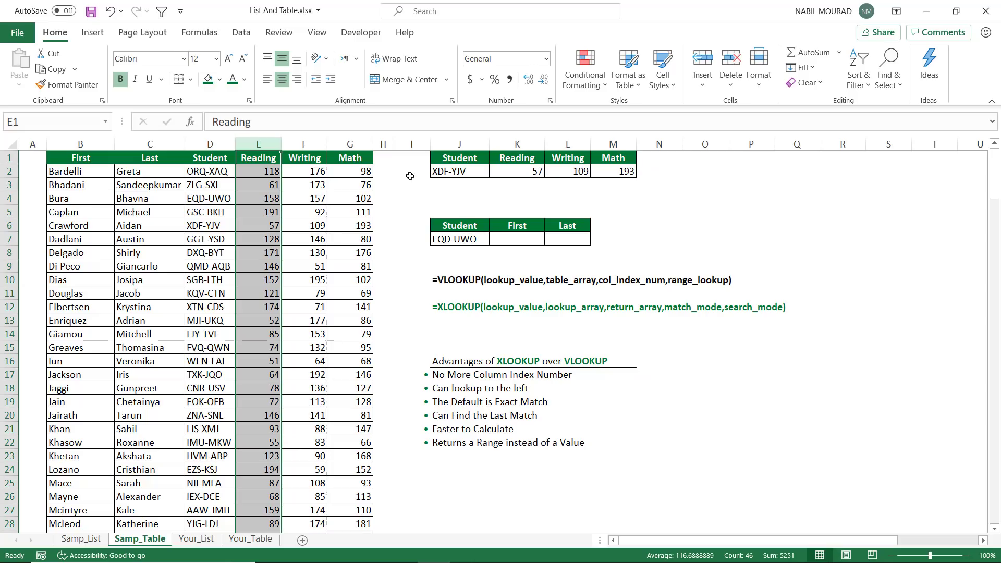
Start an XLOOKUP in the First cell with lookup value $J$7 and lookup range $D$2:$D$46.
{"action": "left_click", "coordinate": [514, 239]}
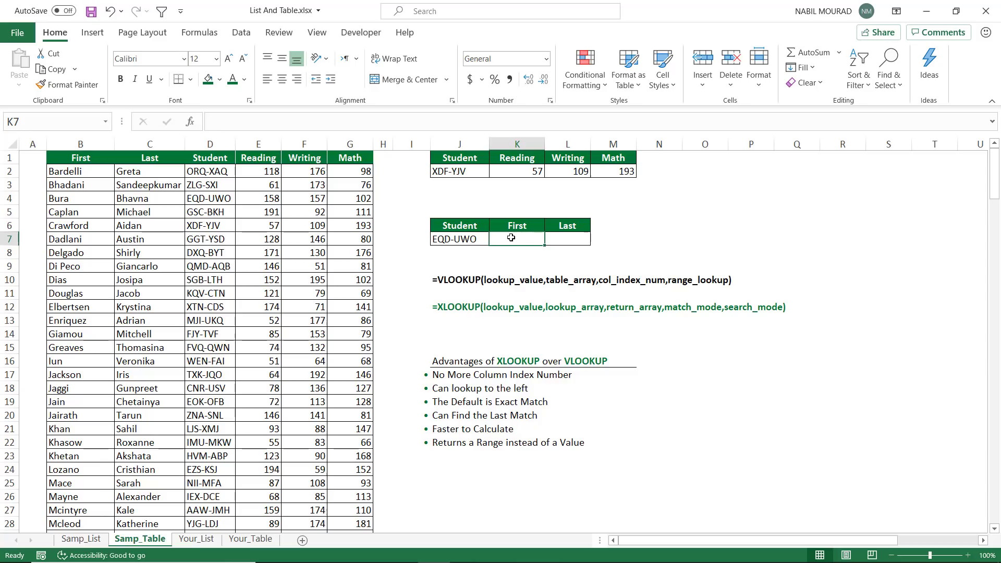
{"action": "type", "text": "=xlook"}
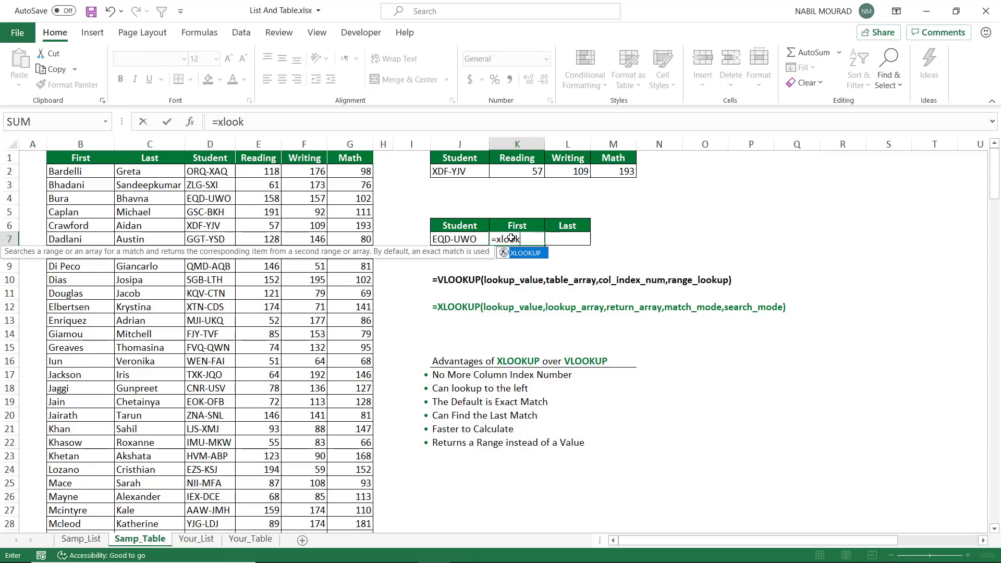
{"action": "key", "text": "Tab"}
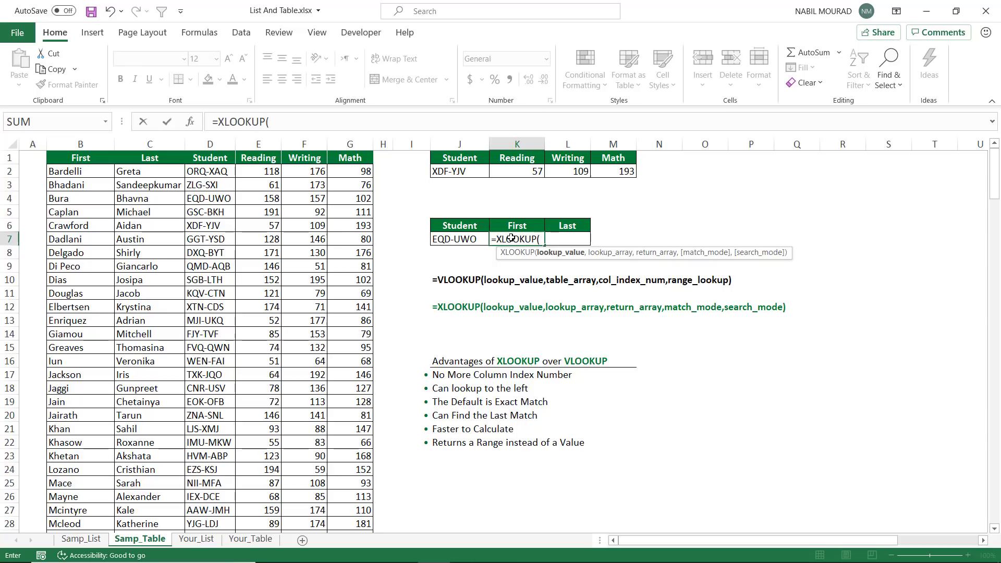
{"action": "left_click", "coordinate": [453, 238]}
{"action": "key", "text": "F4"}
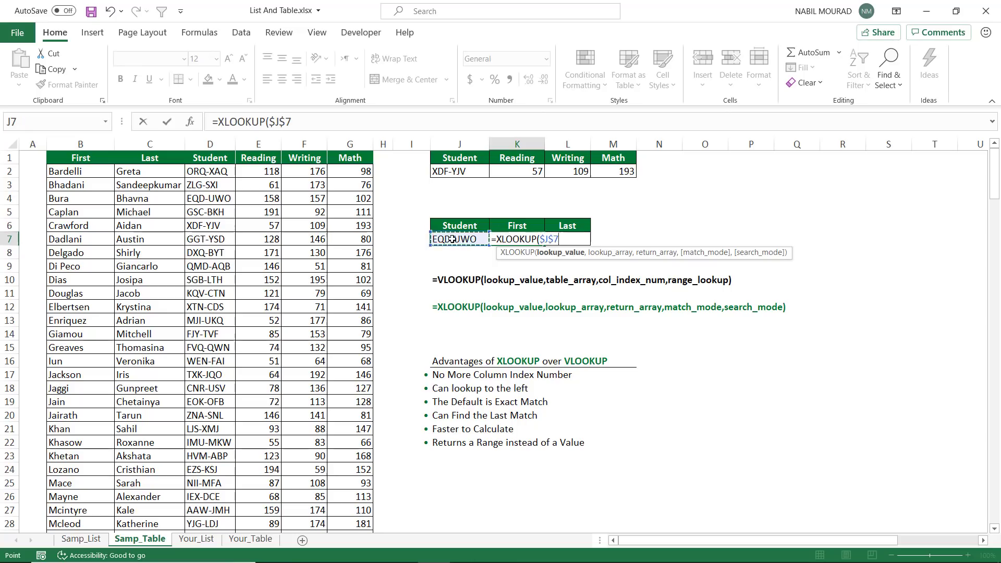
{"action": "type", "text": ","}
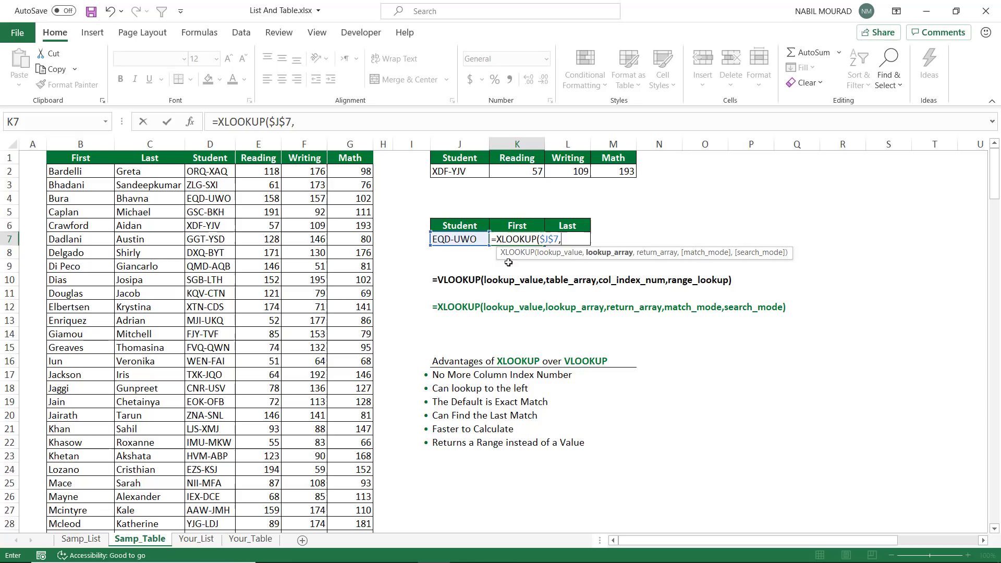
{"action": "left_click", "coordinate": [214, 172]}
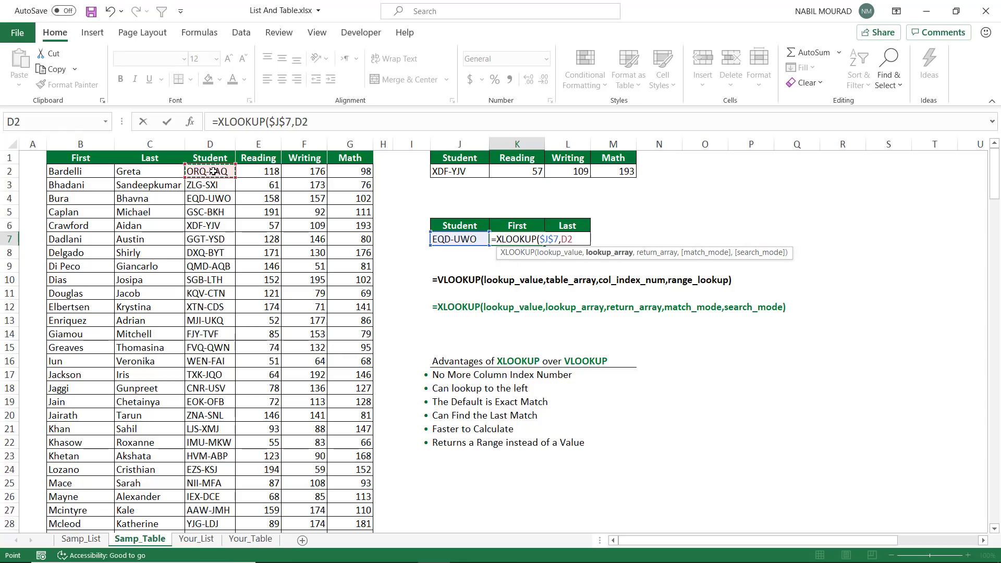
{"action": "key", "text": "ctrl+shift+Down"}
{"action": "key", "text": "F4"}
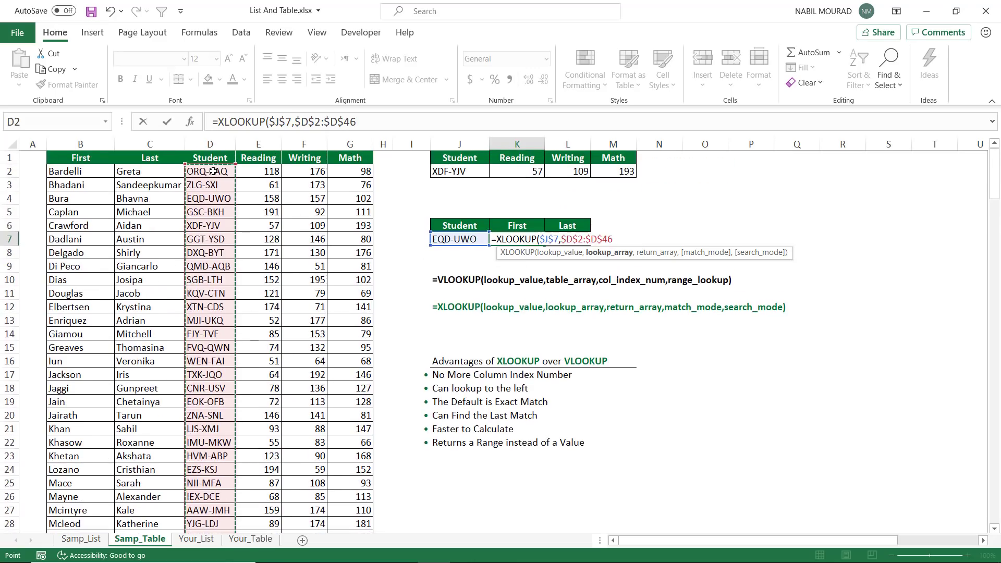
Return first names from B$2:B$46 so EQD-UWO's First cell shows Bura.
{"action": "type", "text": ","}
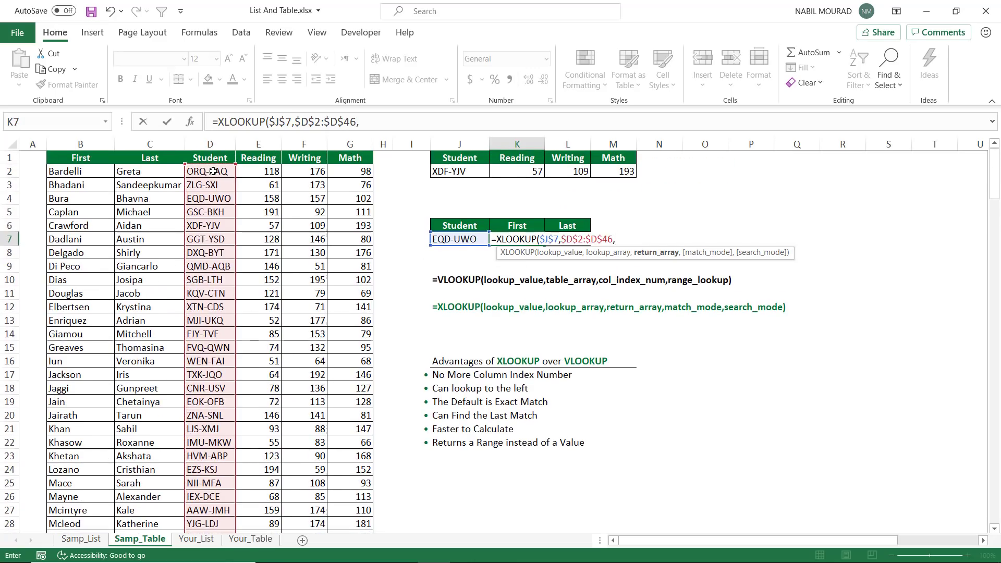
{"action": "left_click", "coordinate": [77, 172]}
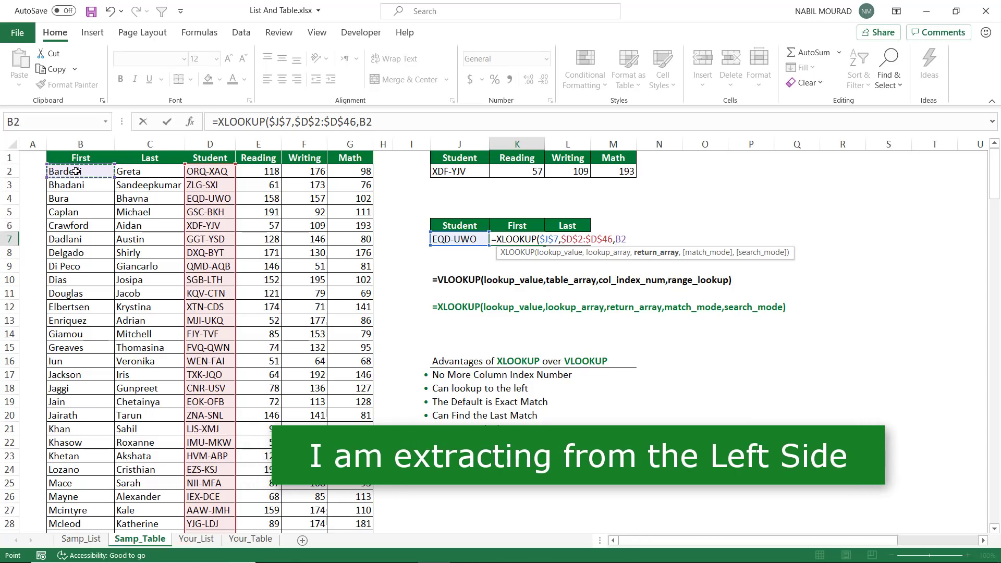
{"action": "key", "text": "ctrl+shift+Down"}
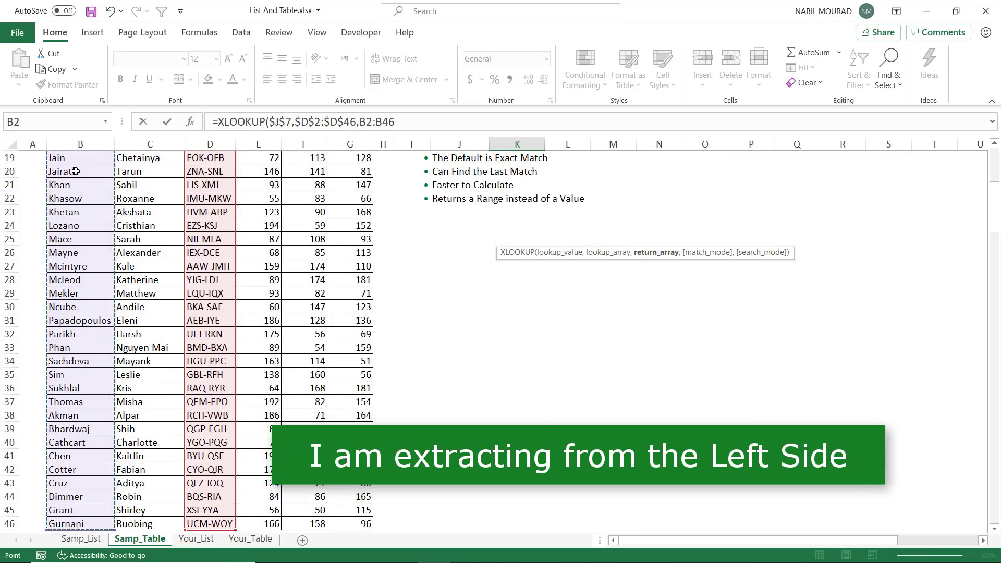
{"action": "key", "text": "F4"}
{"action": "key", "text": "F4"}
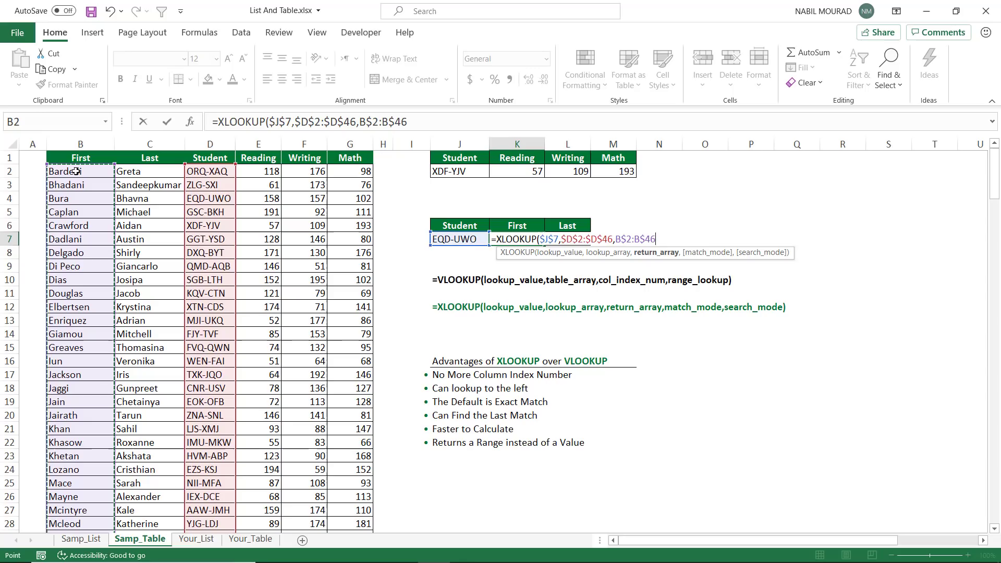
{"action": "type", "text": ")"}
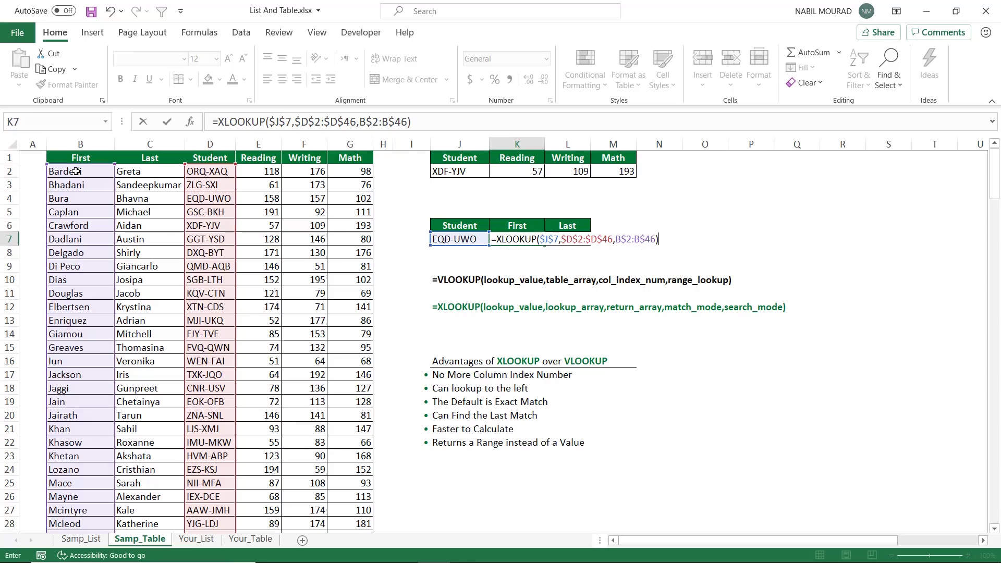
{"action": "key", "text": "ctrl+Return"}
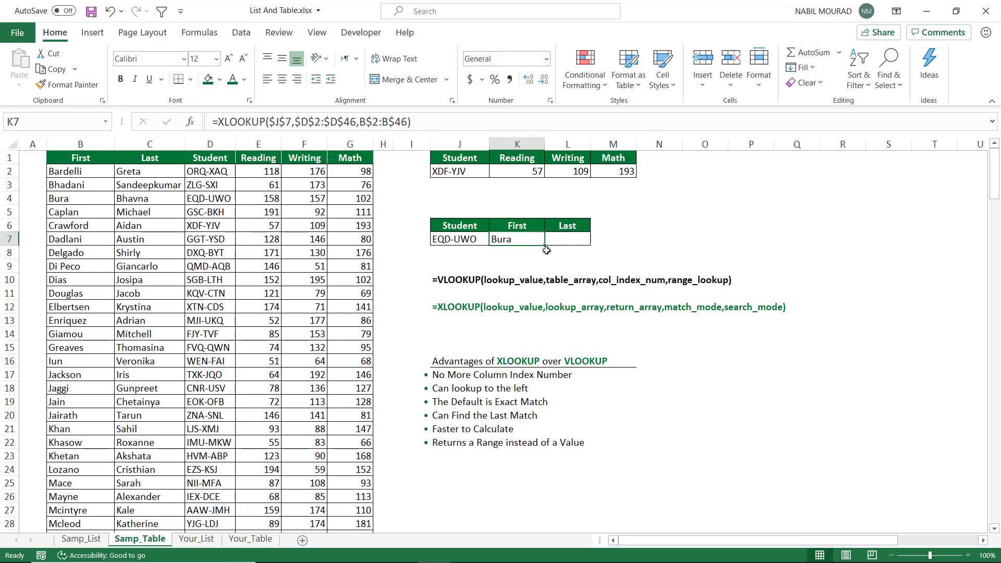
Copy the name lookup right to show last name Bhavna, then insert and remove a column before Last.
{"action": "left_click_drag", "start_coordinate": [550, 246], "coordinate": [570, 250]}
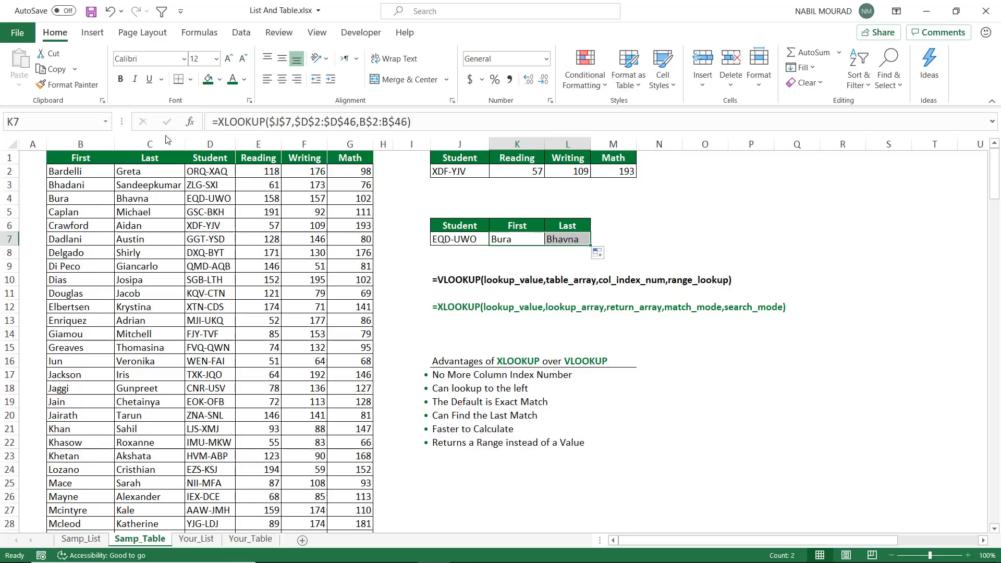
{"action": "left_click", "coordinate": [147, 144]}
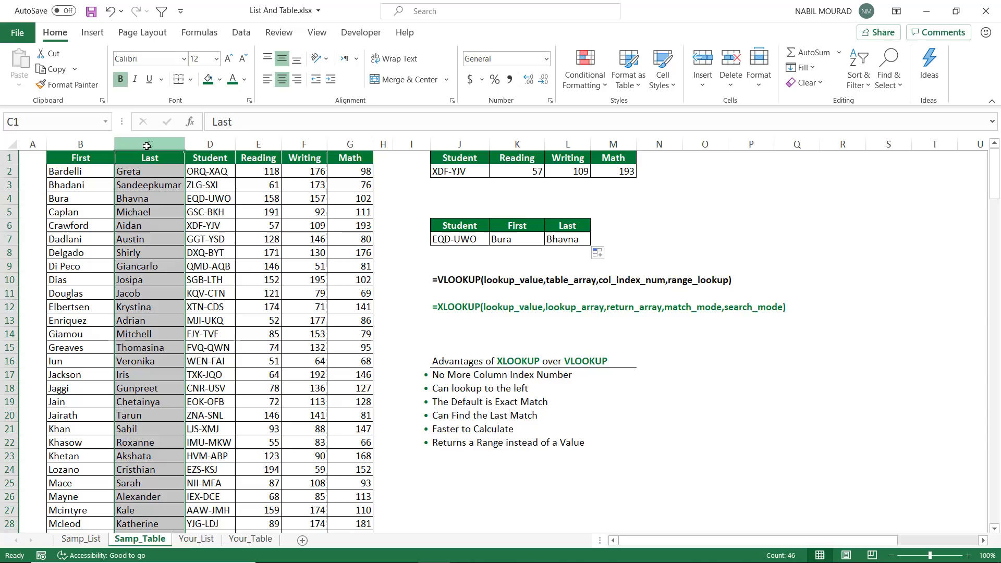
{"action": "key", "text": "ctrl+shift+plus"}
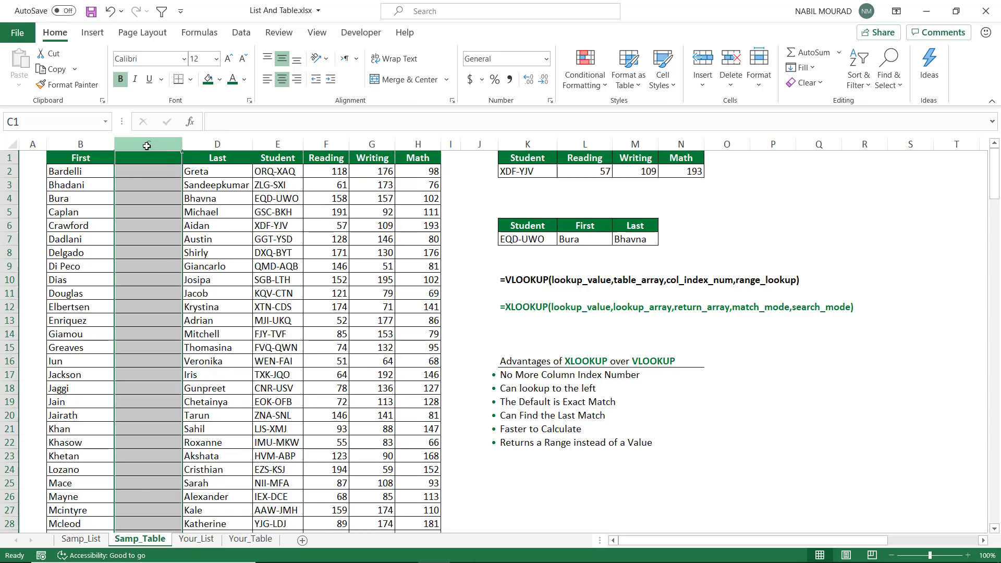
{"action": "key", "text": "ctrl+minus"}
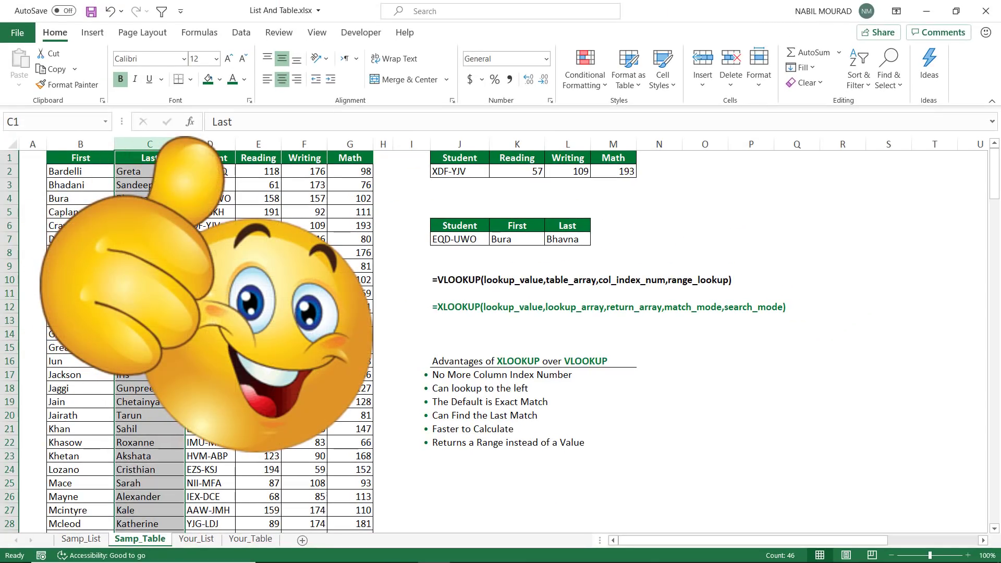
{"action": "left_click", "coordinate": [689, 373]}
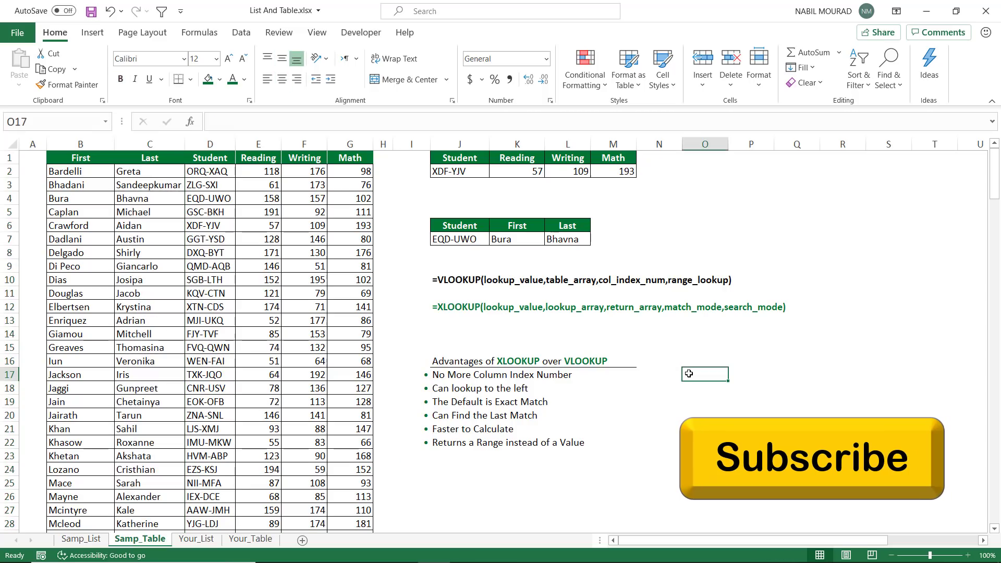